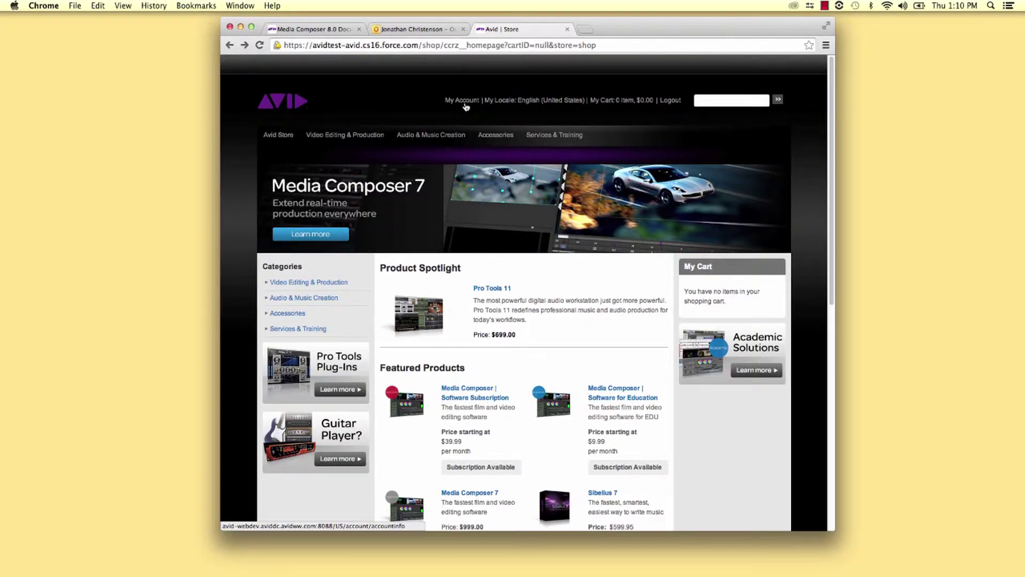
Go to My Account from the Avid Store home page to see the account's products.
click(463, 100)
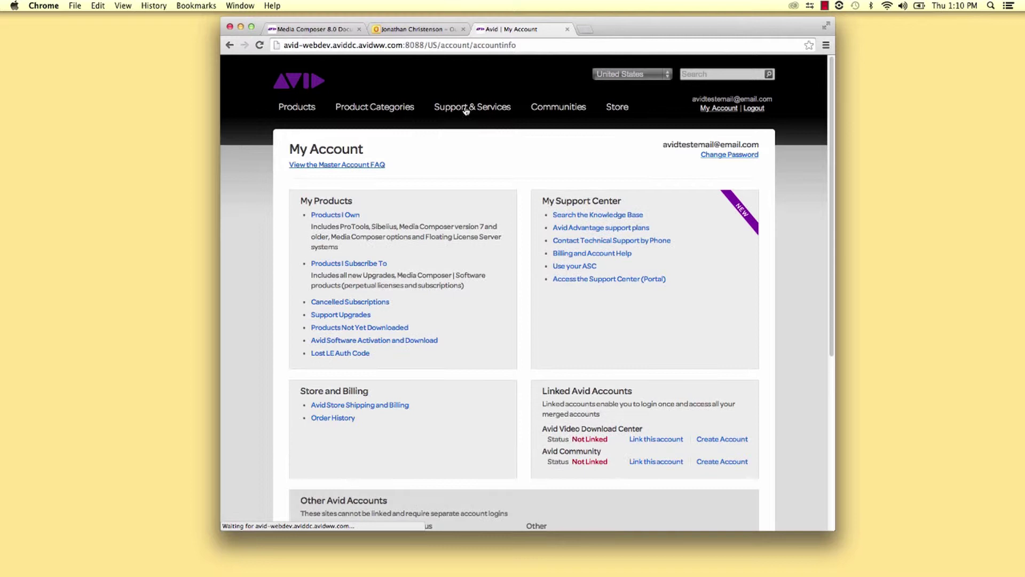
Under Products I Subscribe To, submit the System ID so Media Composer perpetual shows Active.
click(369, 269)
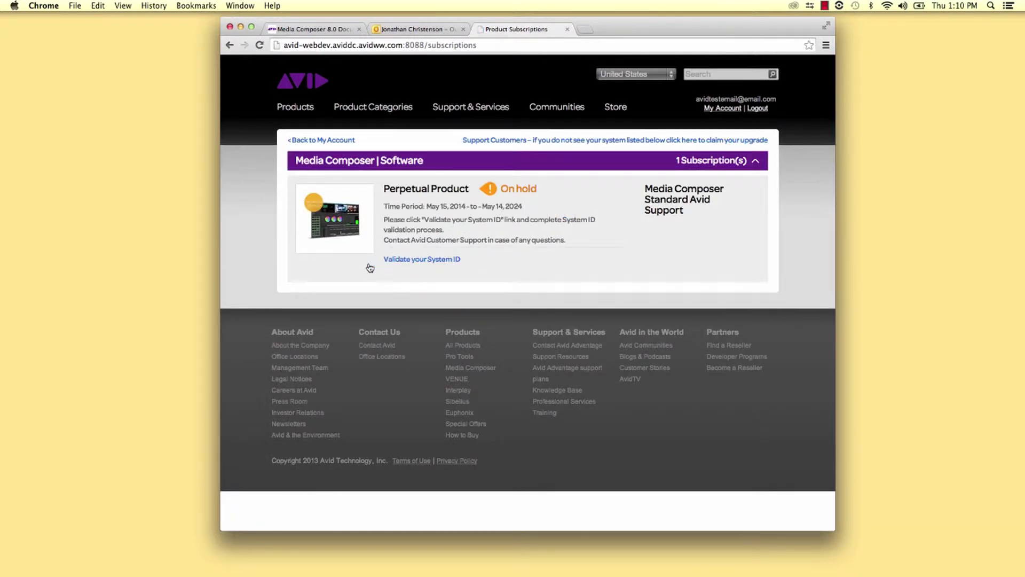
click(423, 261)
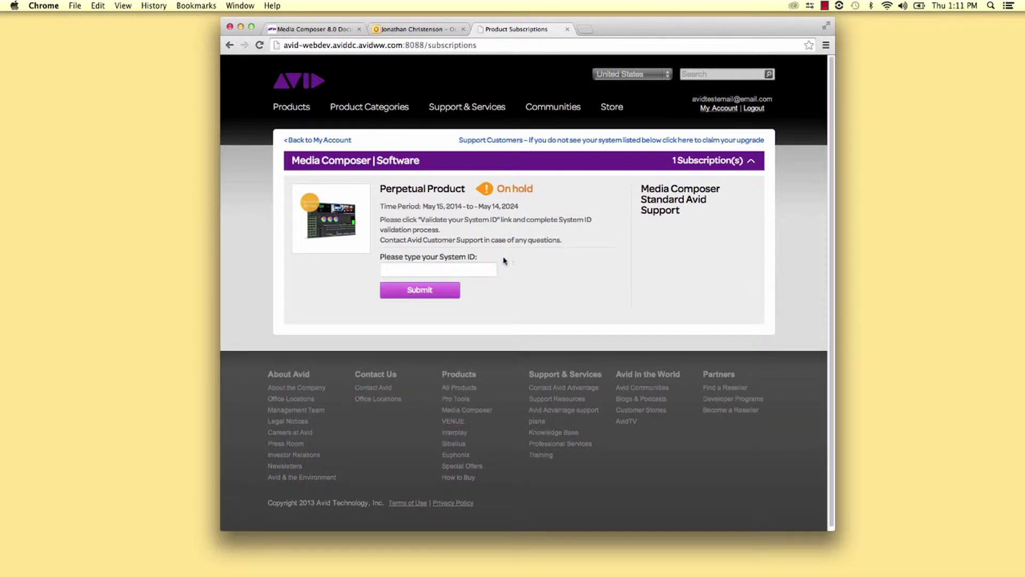
click(482, 269)
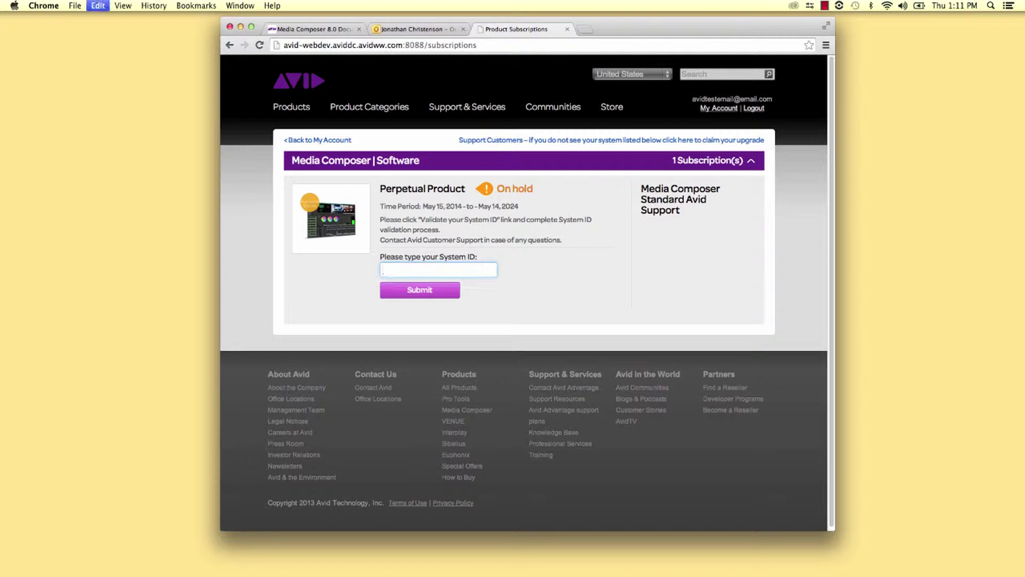
text(00000000000)
click(455, 291)
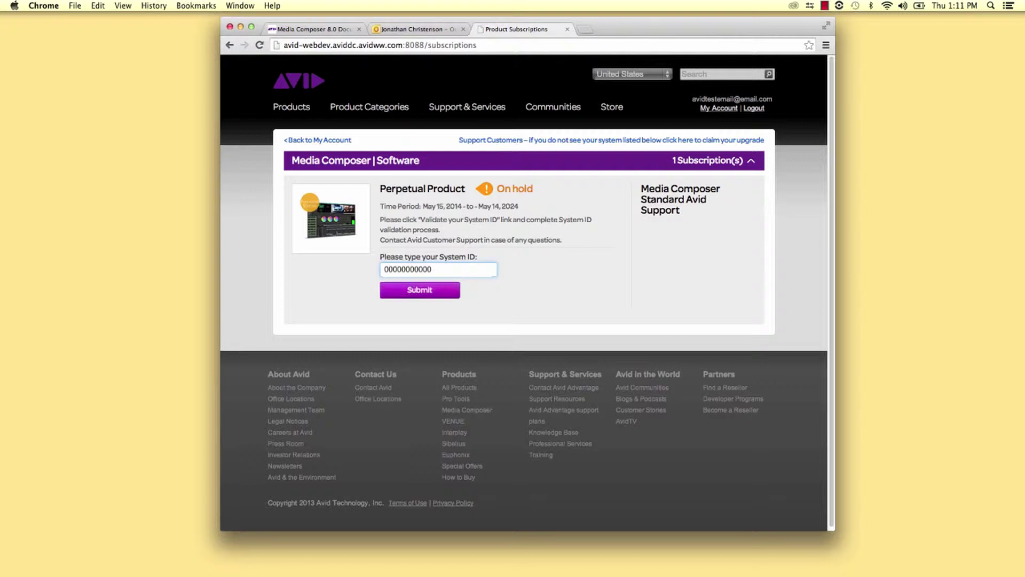
click(443, 293)
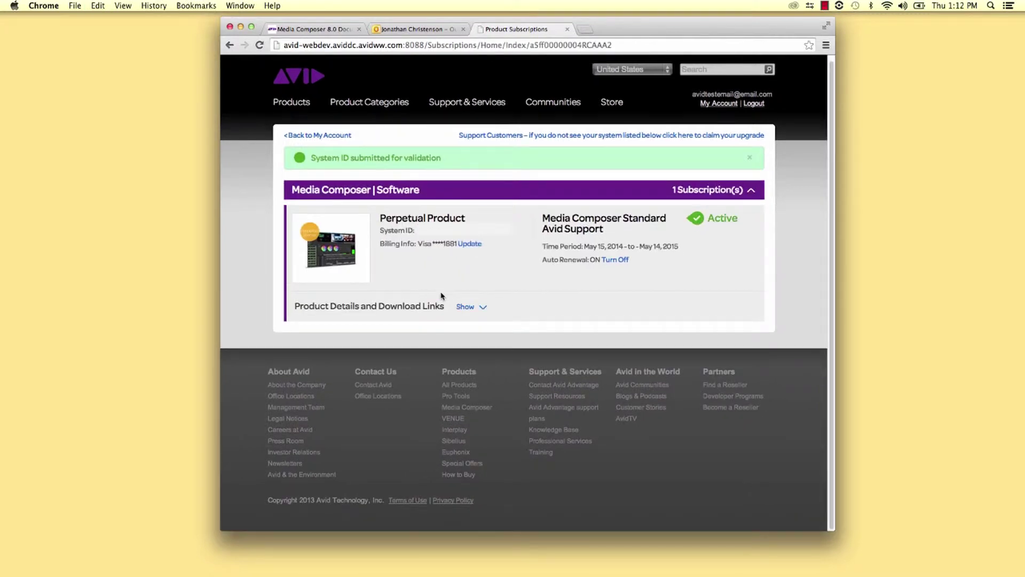
Reveal Media Composer 8.0.0's download links and bring up the Download Dongle Updater File form.
click(466, 311)
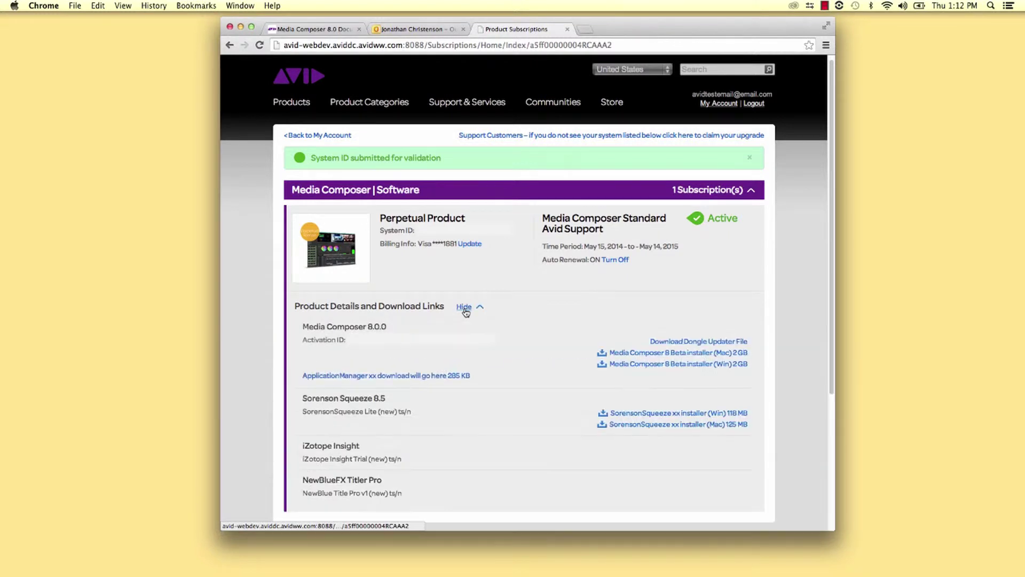
click(670, 341)
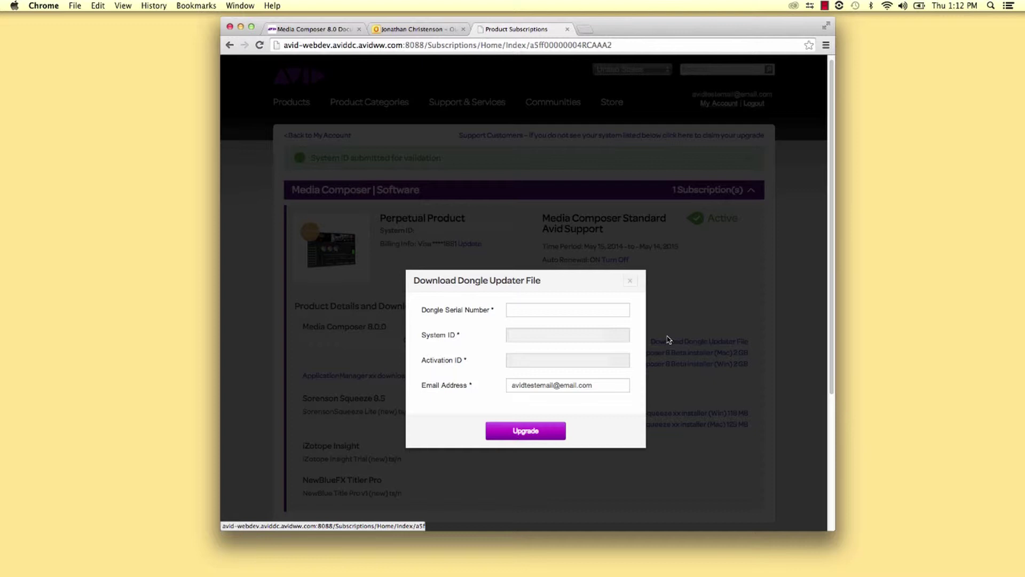
Enter the dongle serial number, request the upgrade, and download Updater.avd to the desktop.
click(587, 308)
text(0000000)
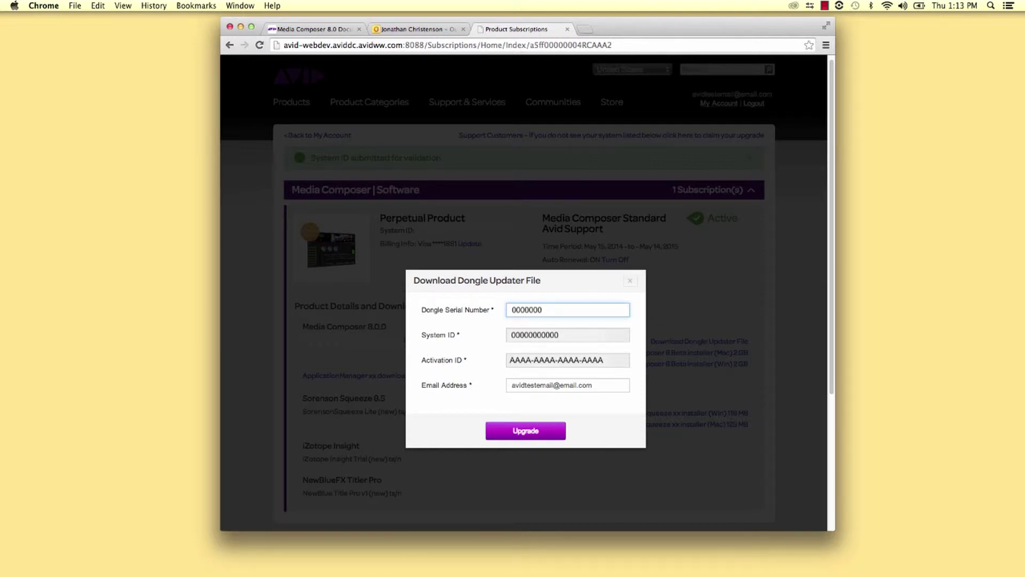
click(534, 431)
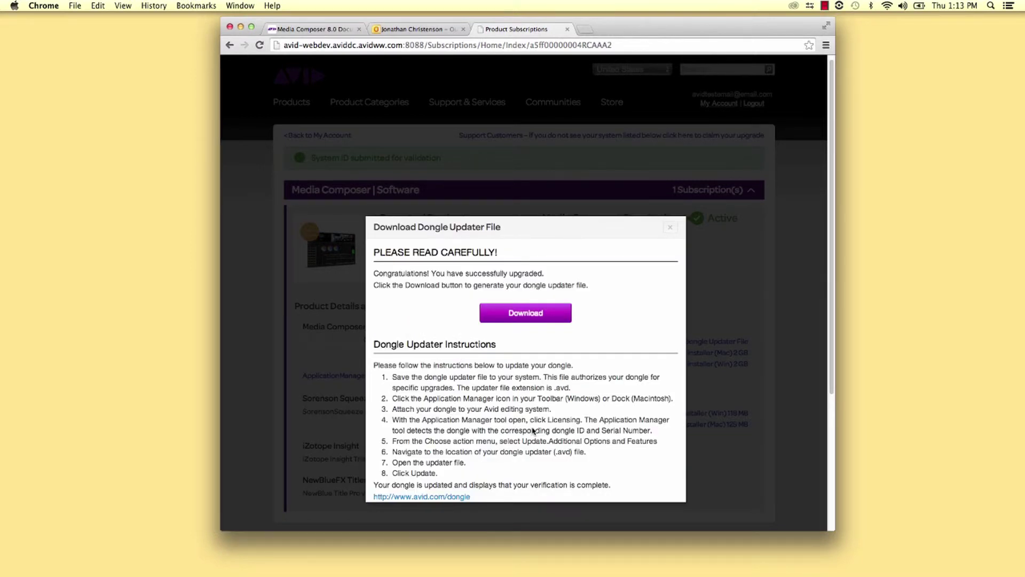
click(519, 315)
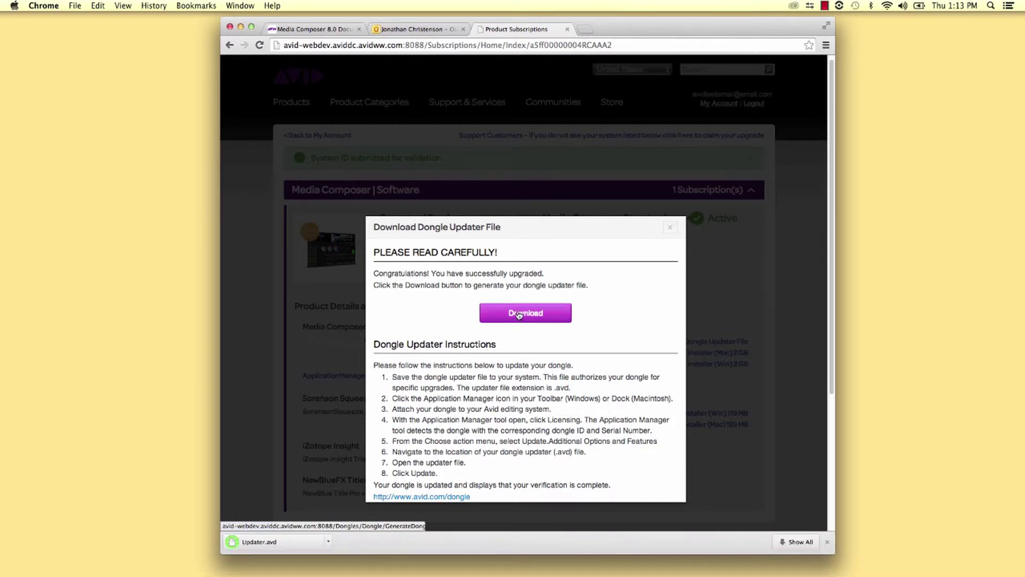
click(328, 542)
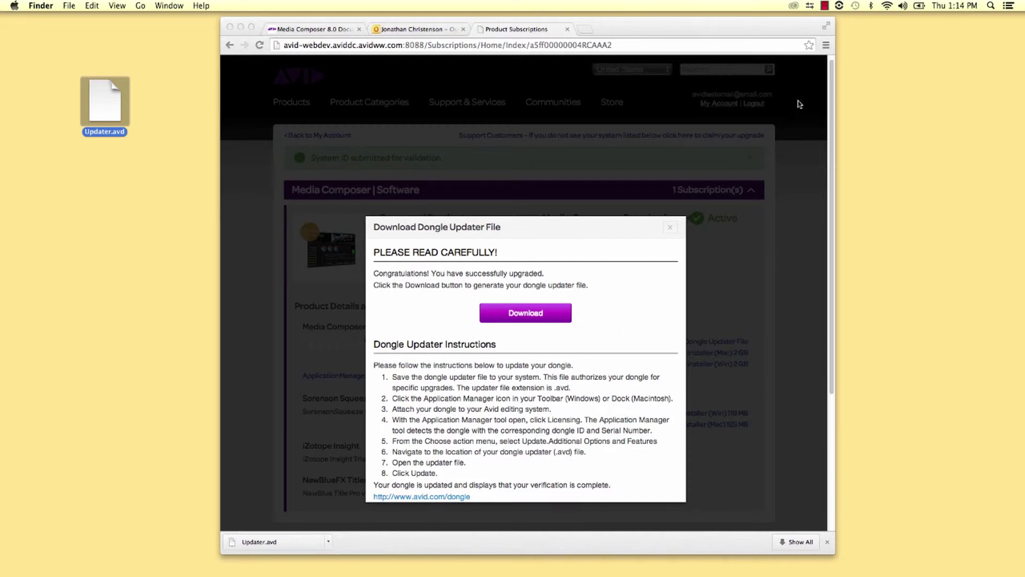
Bring up Application Manager from the menu bar and view its Licensing tab.
click(840, 7)
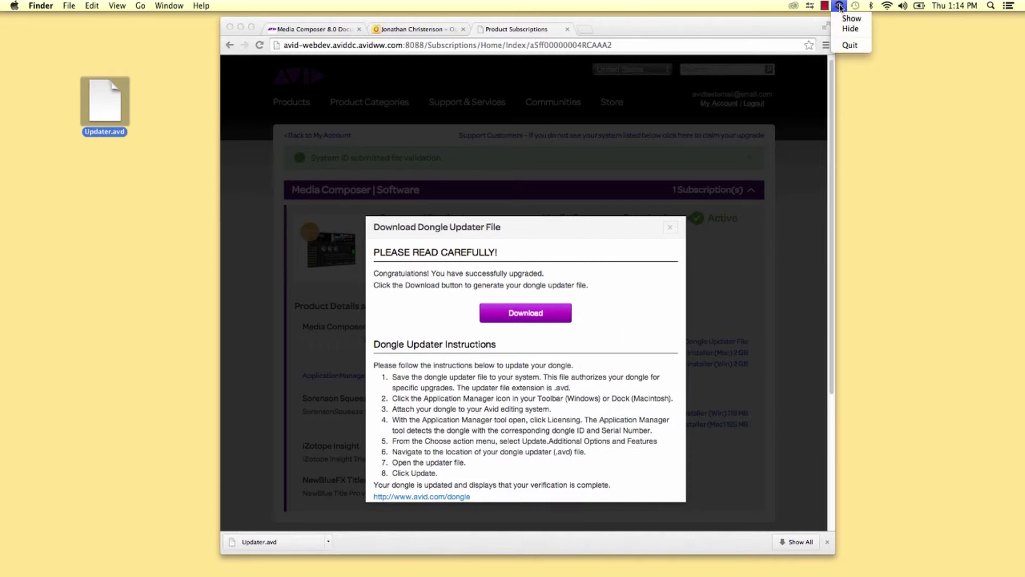
click(851, 18)
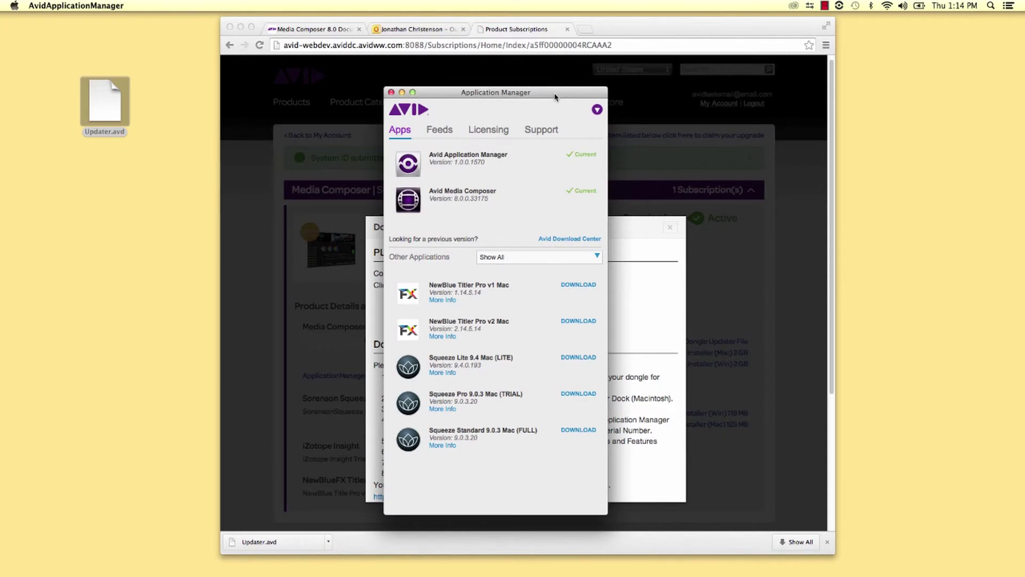
click(486, 131)
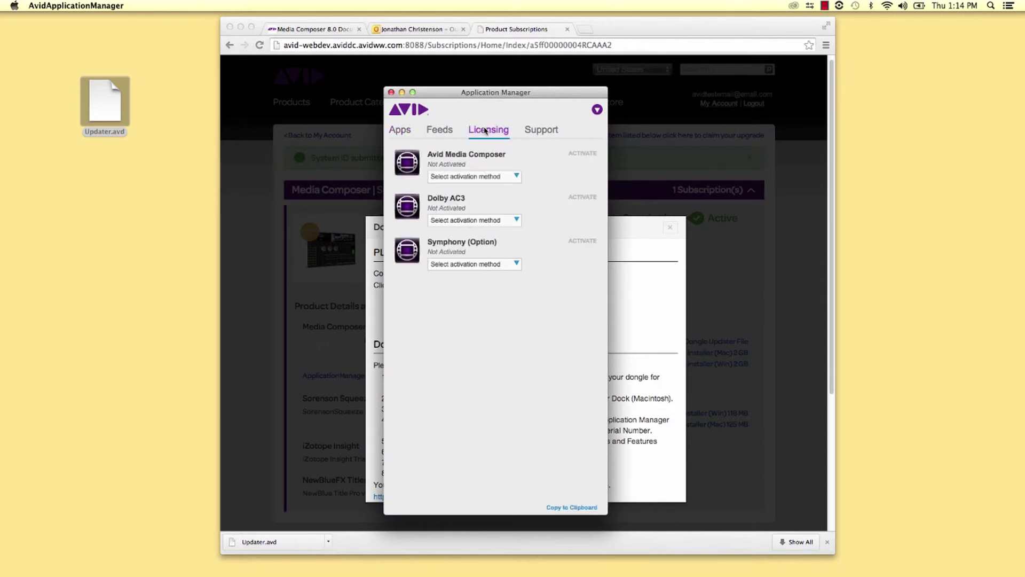
Set the Media Composer dongle action to Update.
click(516, 178)
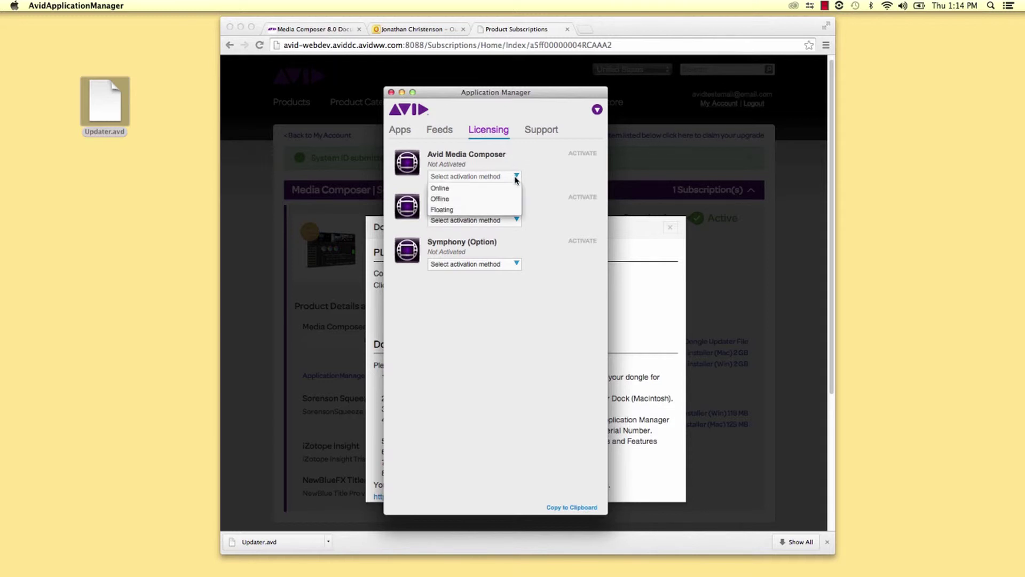
click(516, 179)
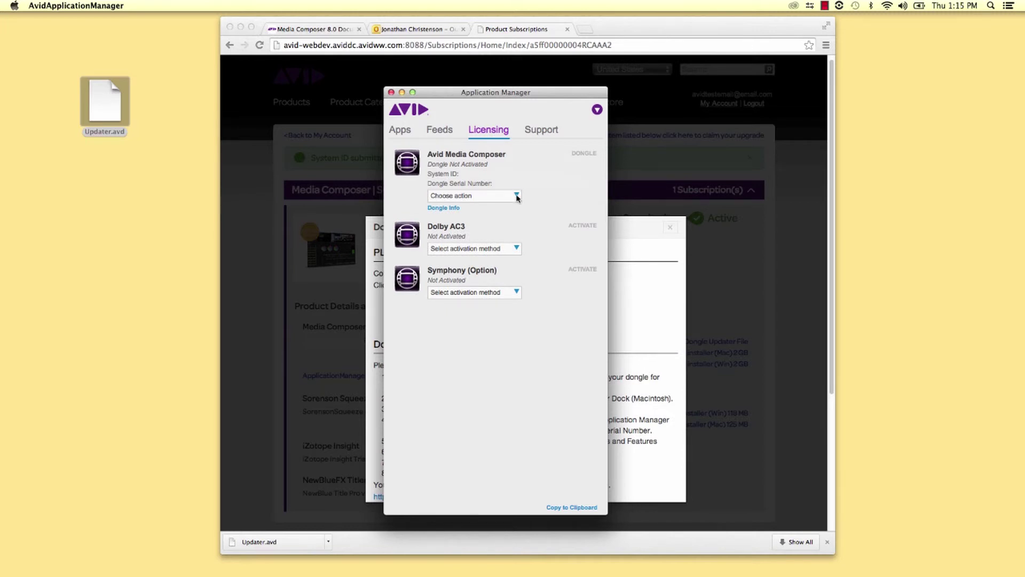
click(516, 197)
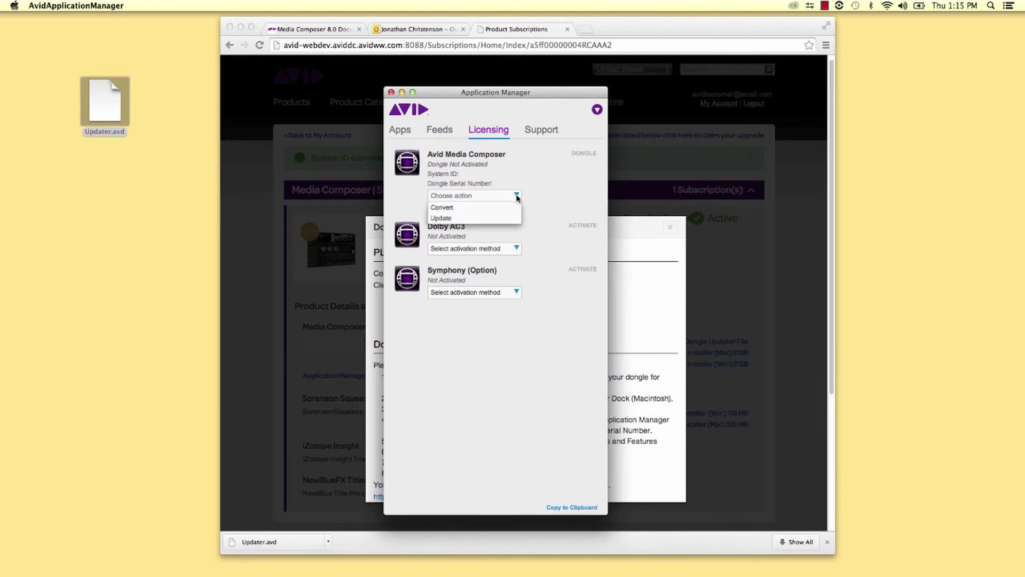
click(491, 218)
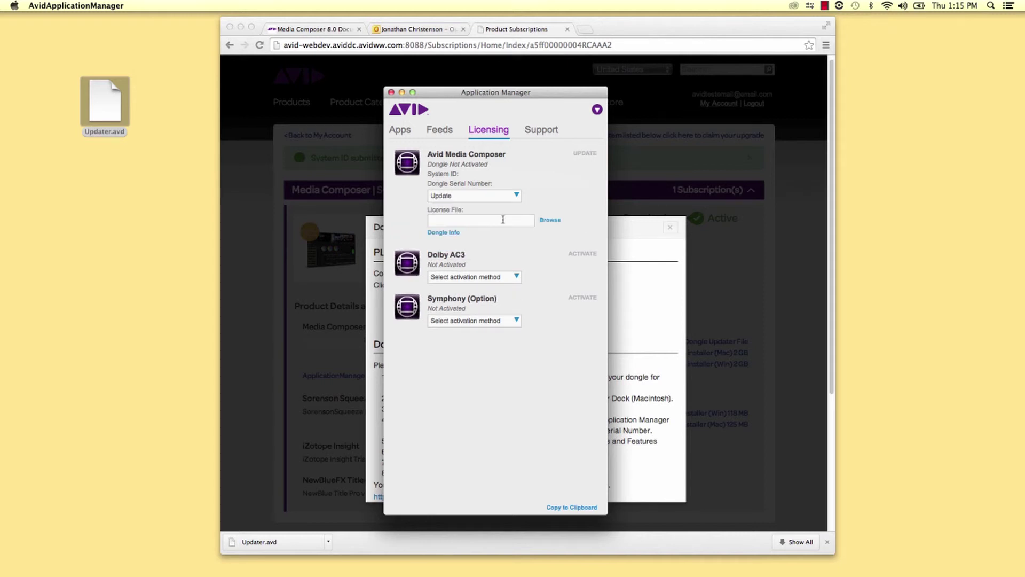
Load Updater.avd from the Desktop as the license file.
click(551, 220)
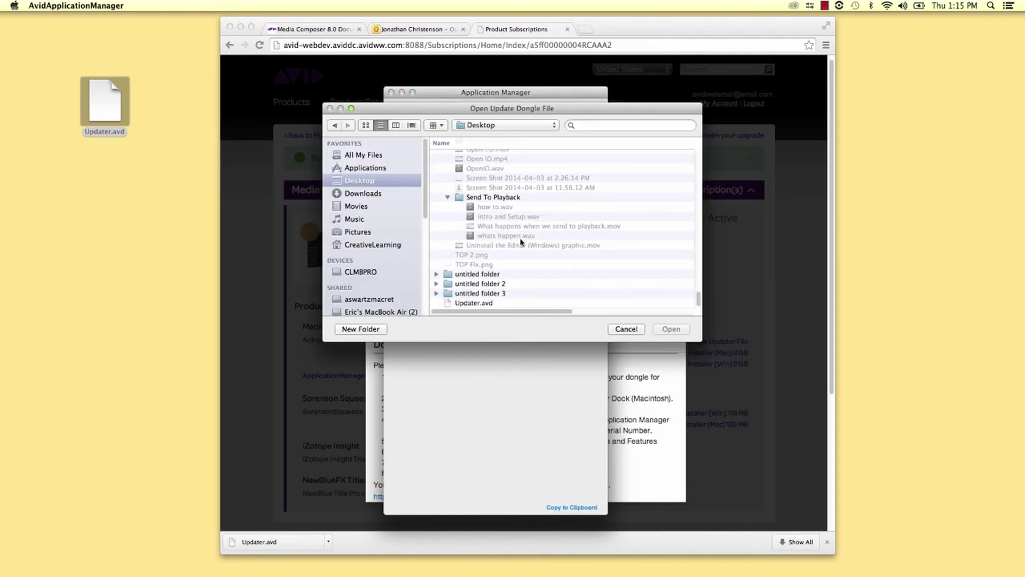
click(454, 304)
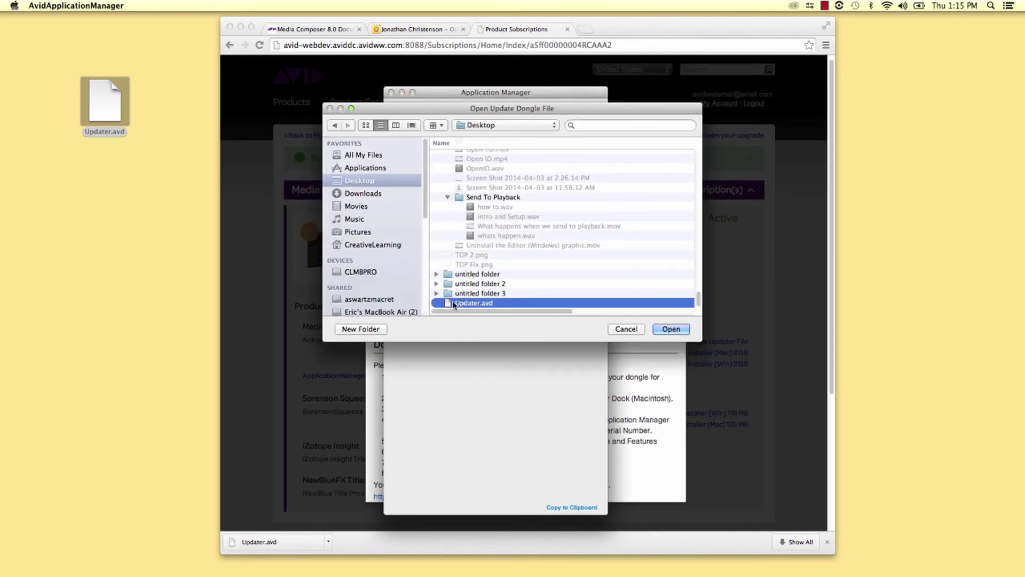
click(661, 331)
click(662, 331)
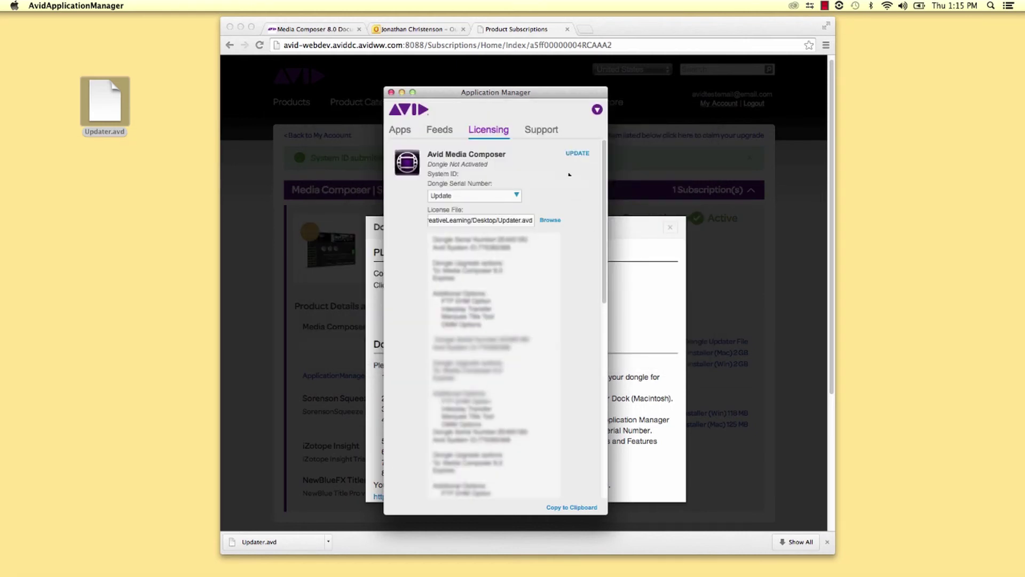
Run the UPDATE for Avid Media Composer's dongle.
click(576, 153)
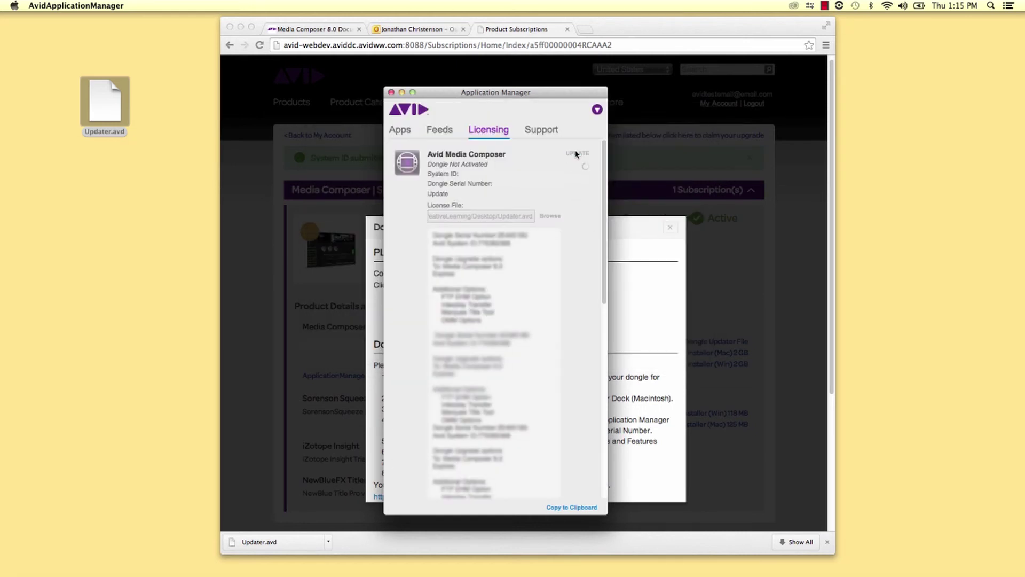